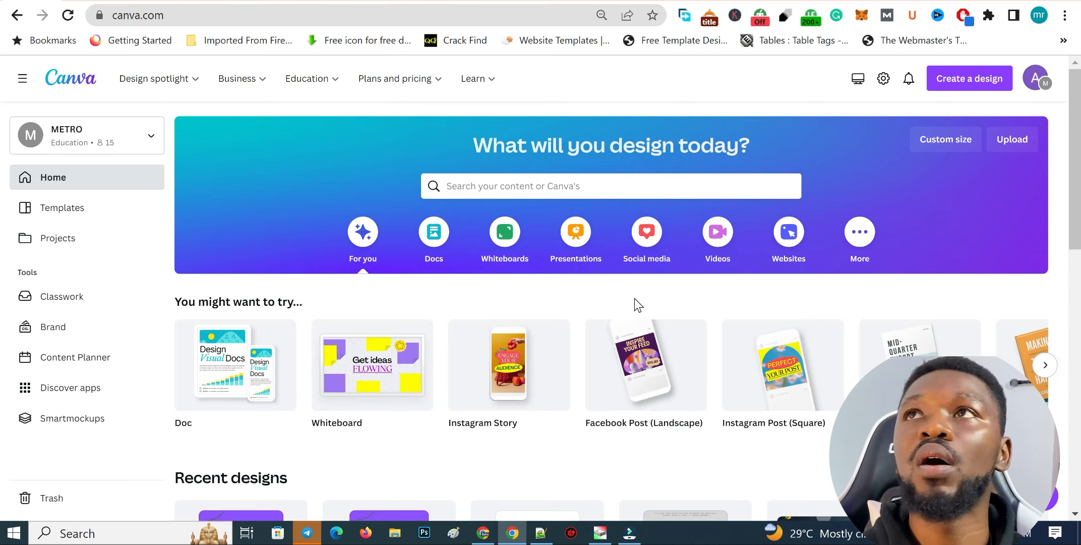
Create a blank Instagram Post (Square) design and open the Text to Image app in it
mouse_move(412, 373)
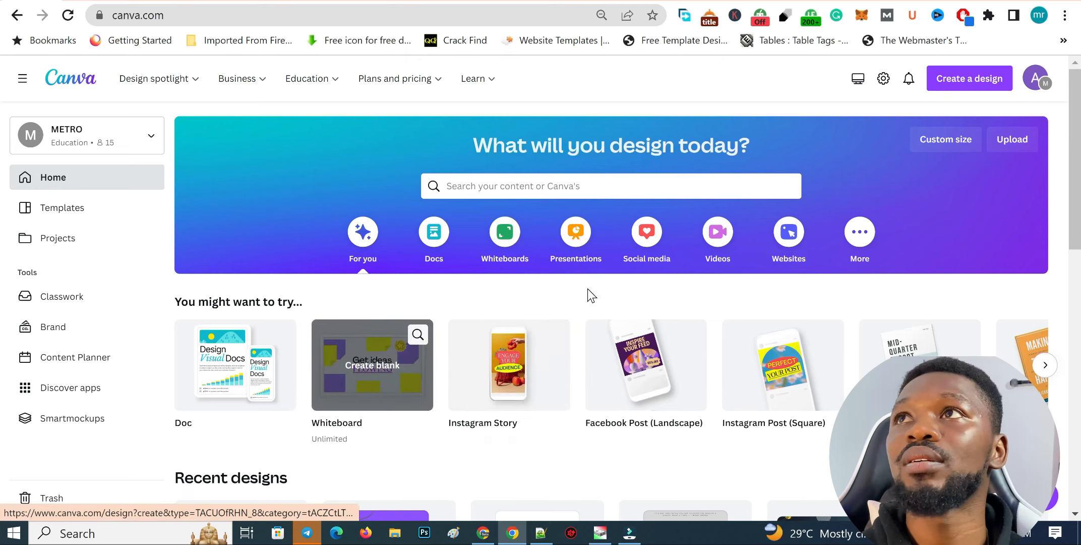
click(980, 84)
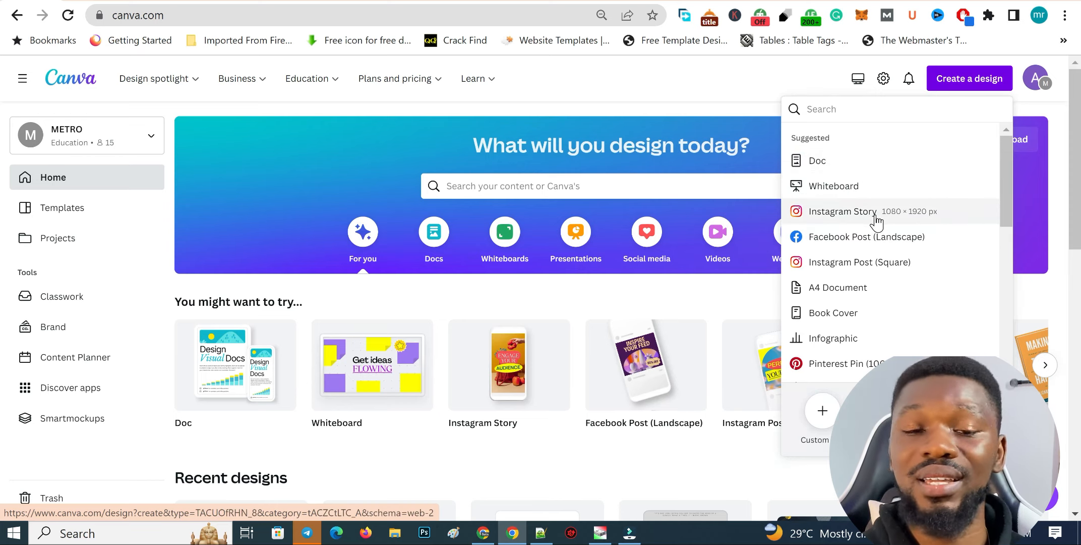
click(890, 270)
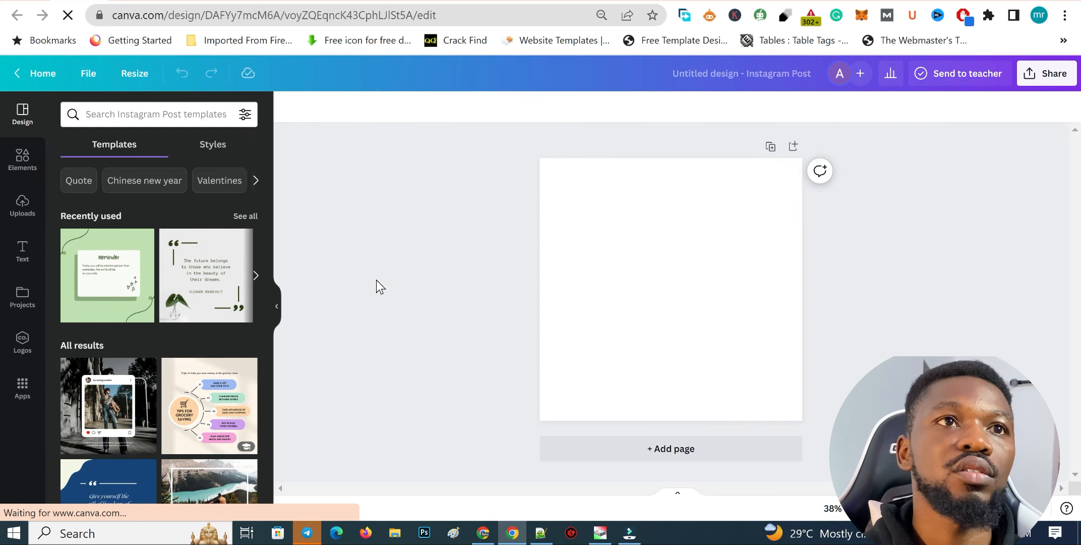
click(22, 390)
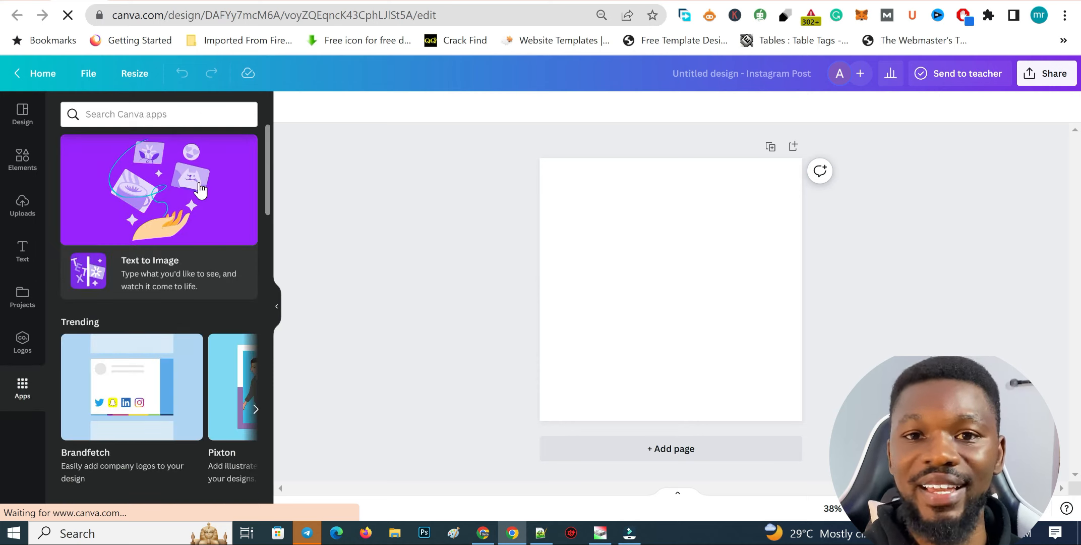
click(151, 250)
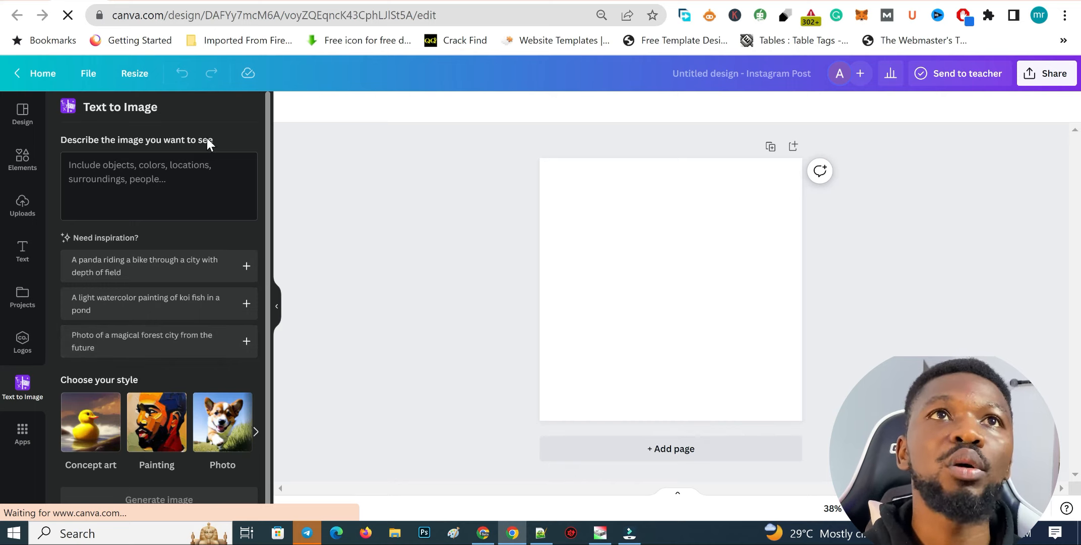
Enter the image description "giraffe with a diamond and gold armor surfing above a metalic shark, ultra realistic"
click(66, 191)
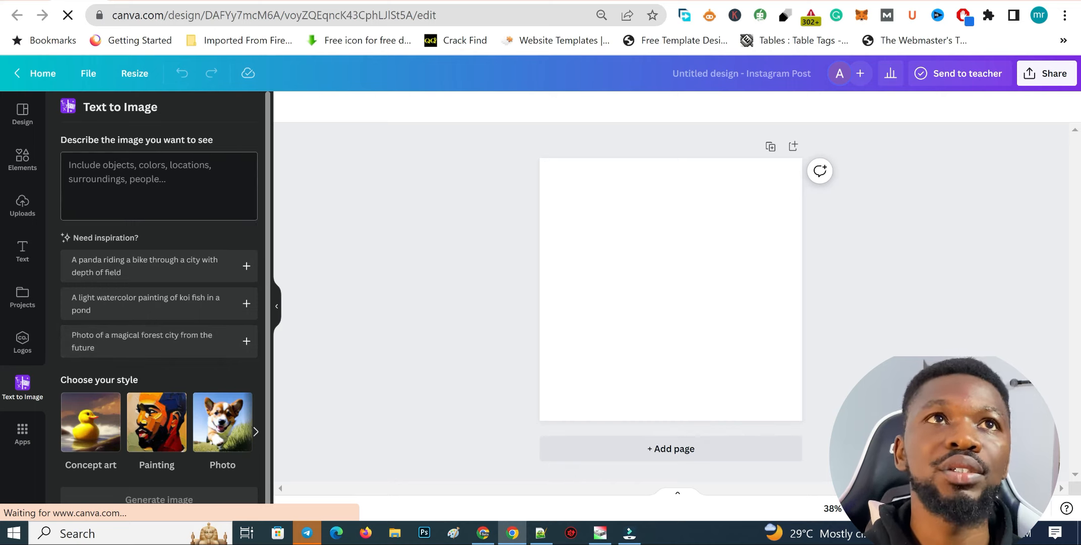
key(Return)
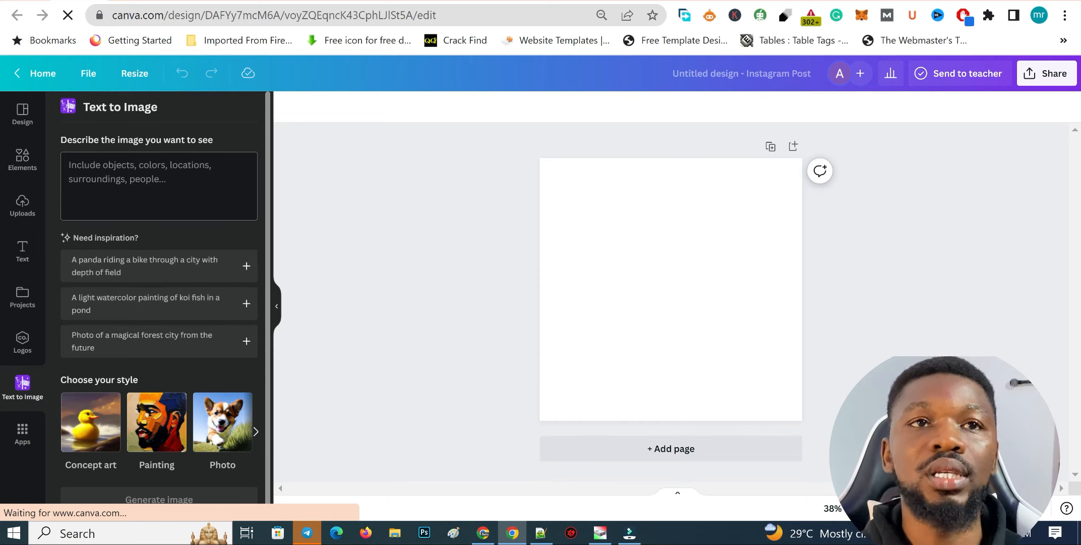
key(Return)
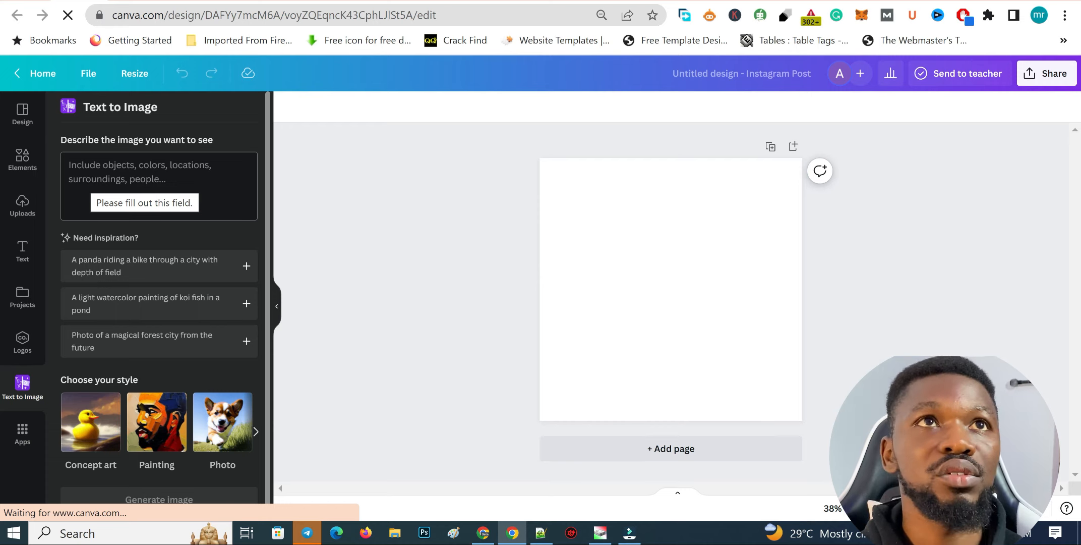
text(giraffe with a diamond and gold armor surfing above a metalic shark, ultra realistic)
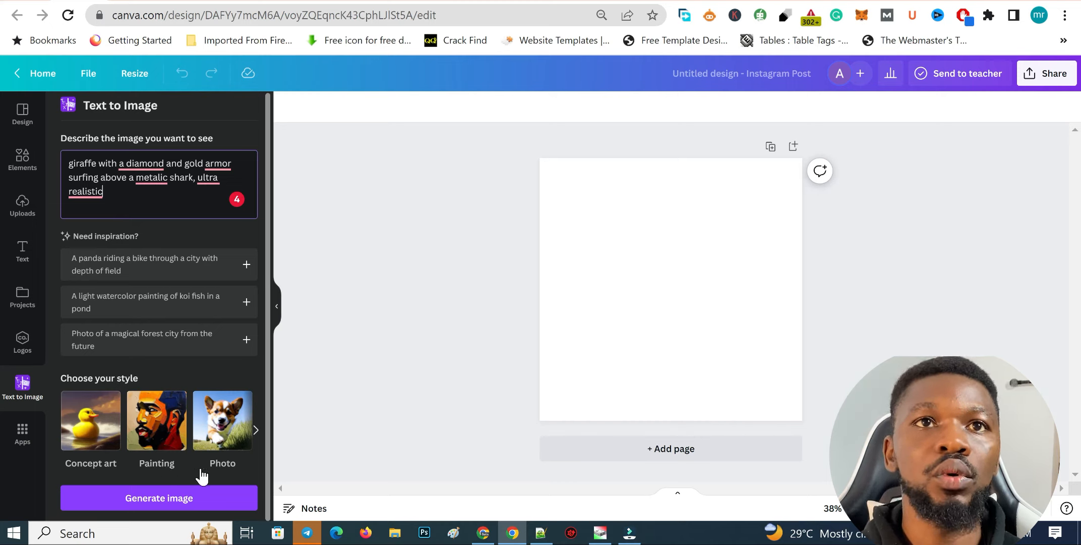
Choose the 3D style for the giraffe prompt and generate the images
click(255, 433)
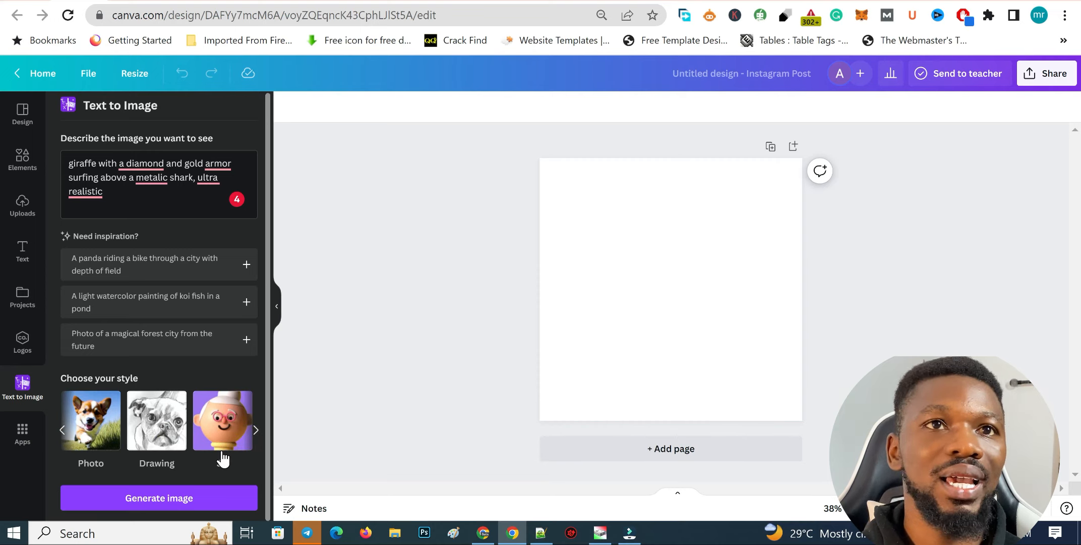
click(256, 433)
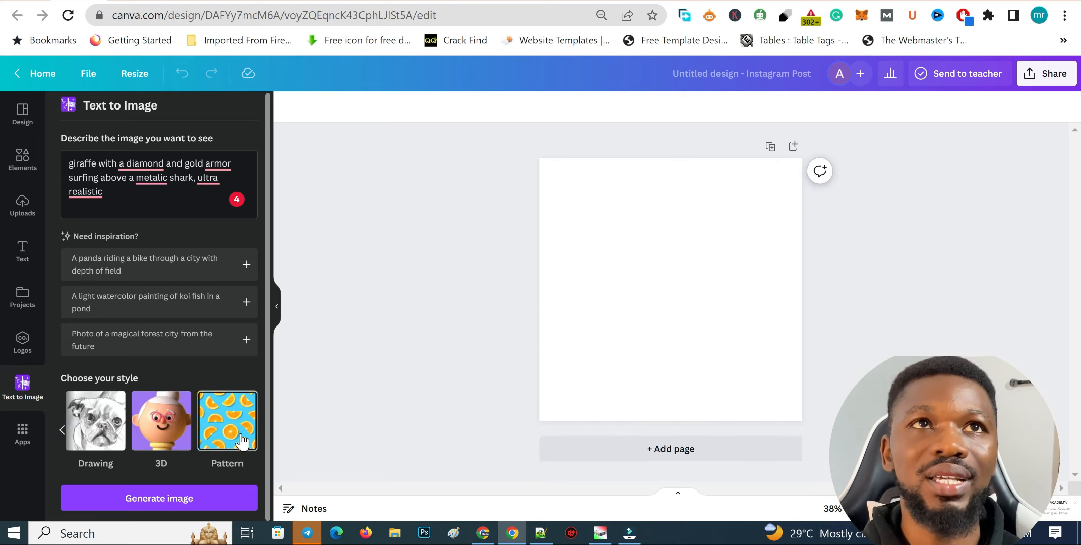
click(153, 440)
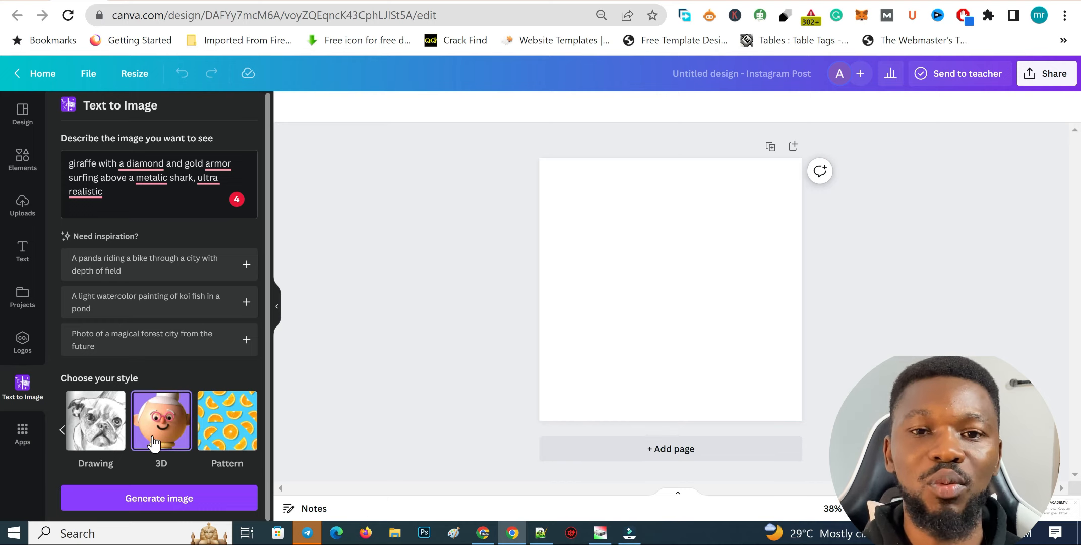
click(171, 502)
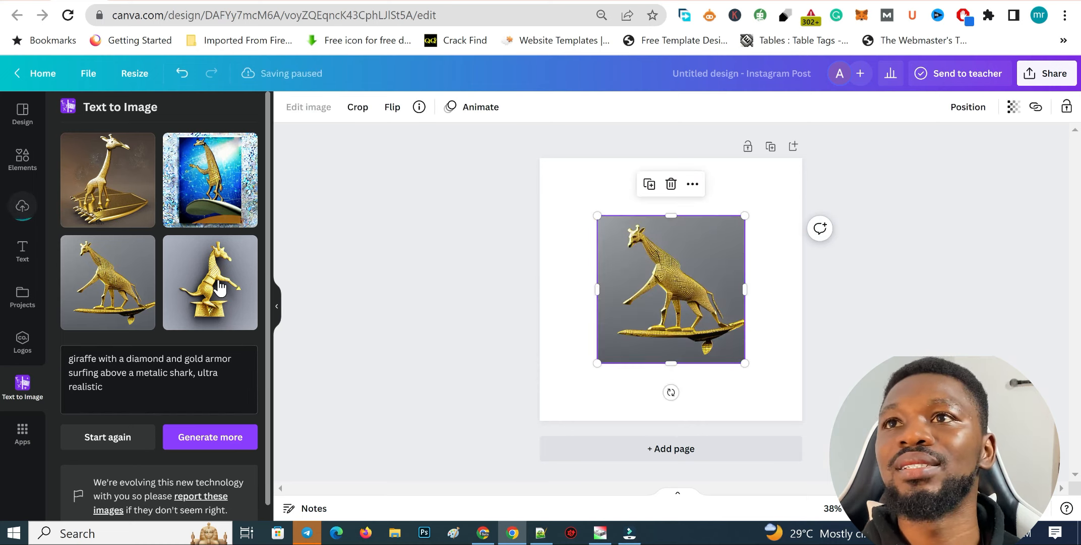
Place the generated image of the rearing gold giraffe on the first page and again on a newly added second page
drag(220, 287, 639, 385)
click(645, 447)
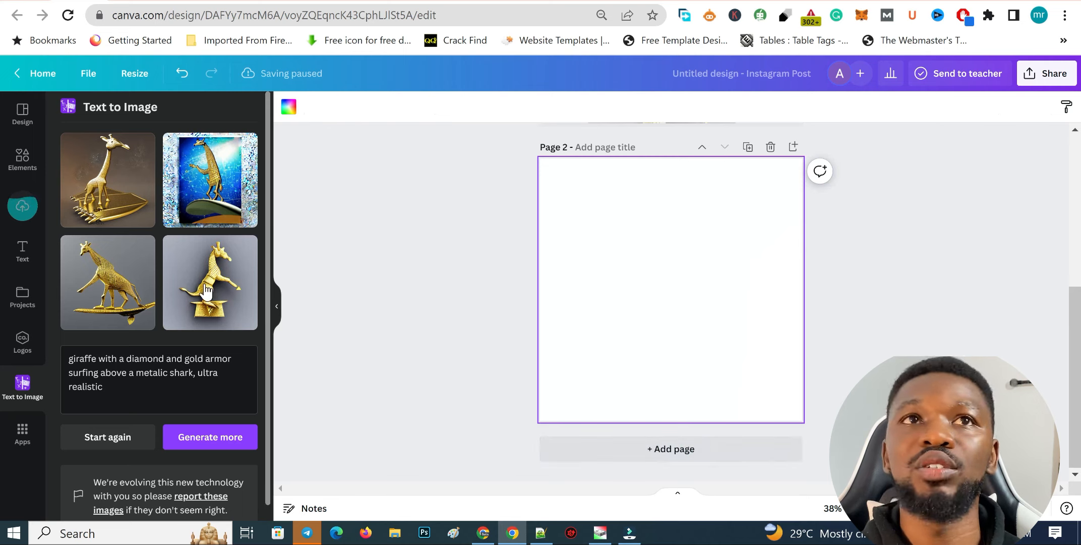
drag(206, 290, 645, 292)
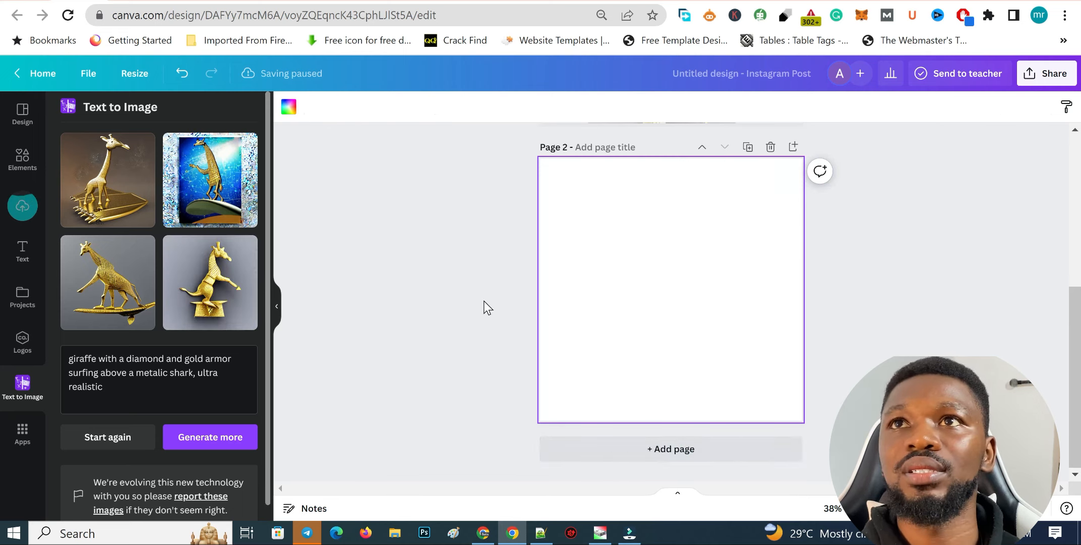
drag(212, 299, 640, 302)
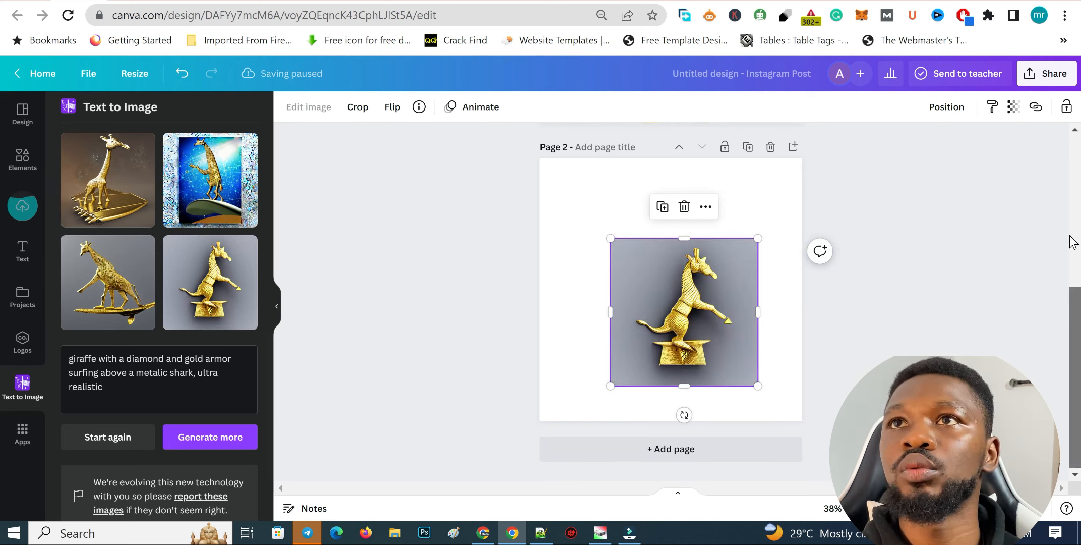
Delete the rearing giraffe image that overlaps the surfing giraffe on the first page
scroll(1073, 242, up, 5)
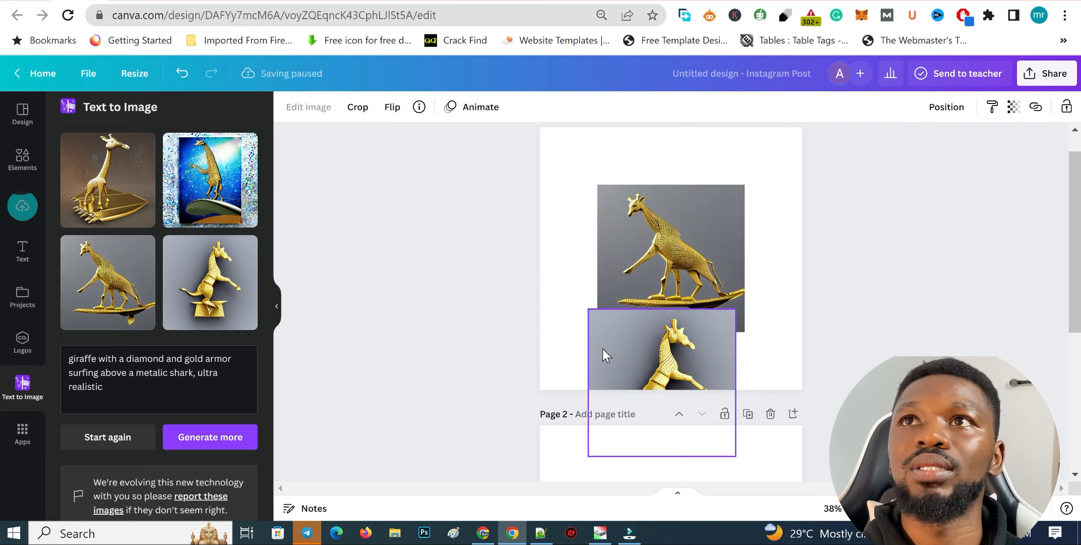
click(605, 353)
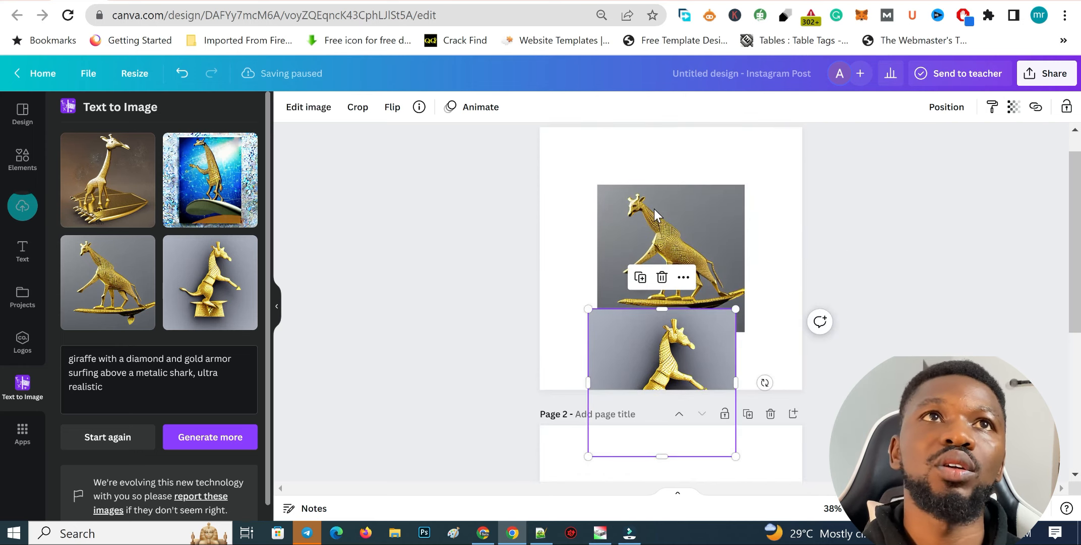
click(662, 280)
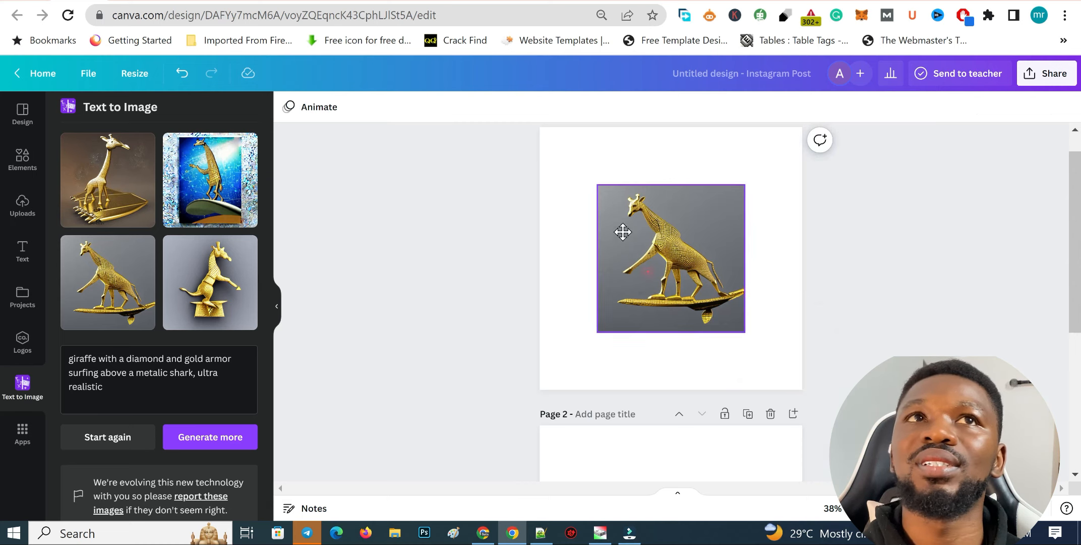
Move the surfing giraffe to the first page's upper-left corner and add the brown-background giraffe image at that page's lower right
drag(623, 231, 581, 217)
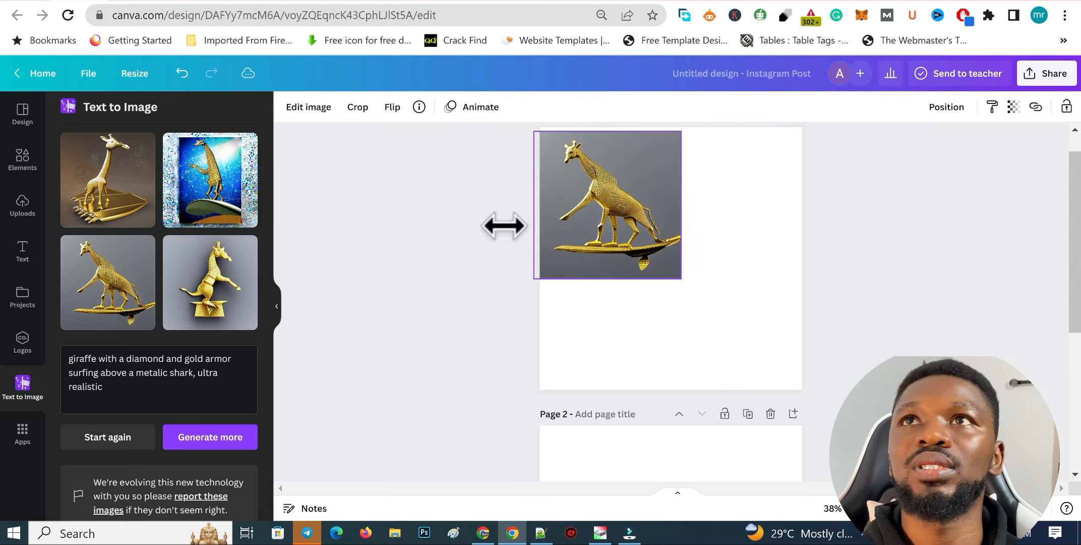
drag(108, 180, 709, 302)
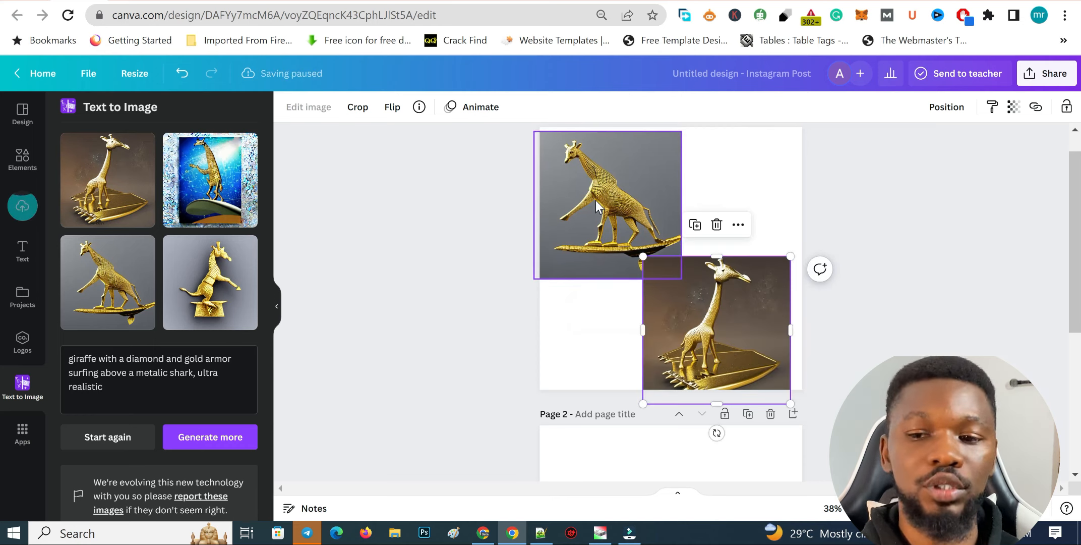
scroll(627, 343, down, 5)
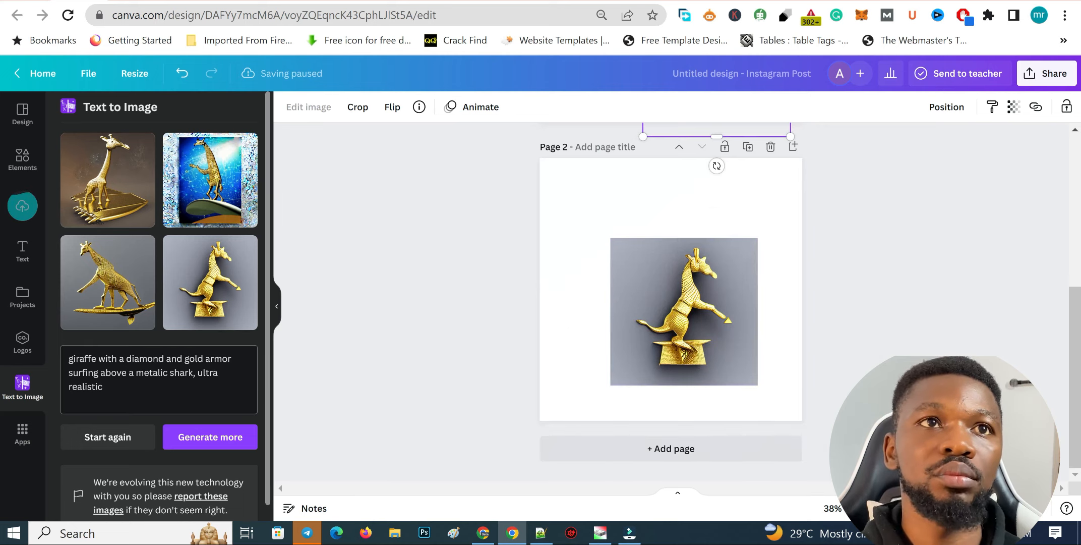
Start the image generation again with the prompt "beautiful woman, avatar inspired, beautiful face,, photo realistic, highly detailed, forest background"
click(141, 387)
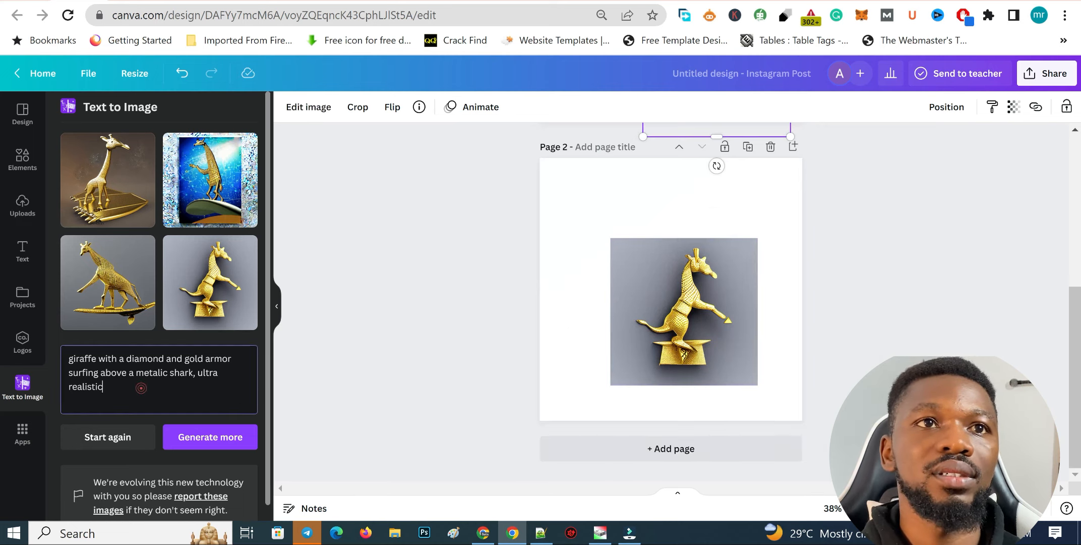
click(128, 444)
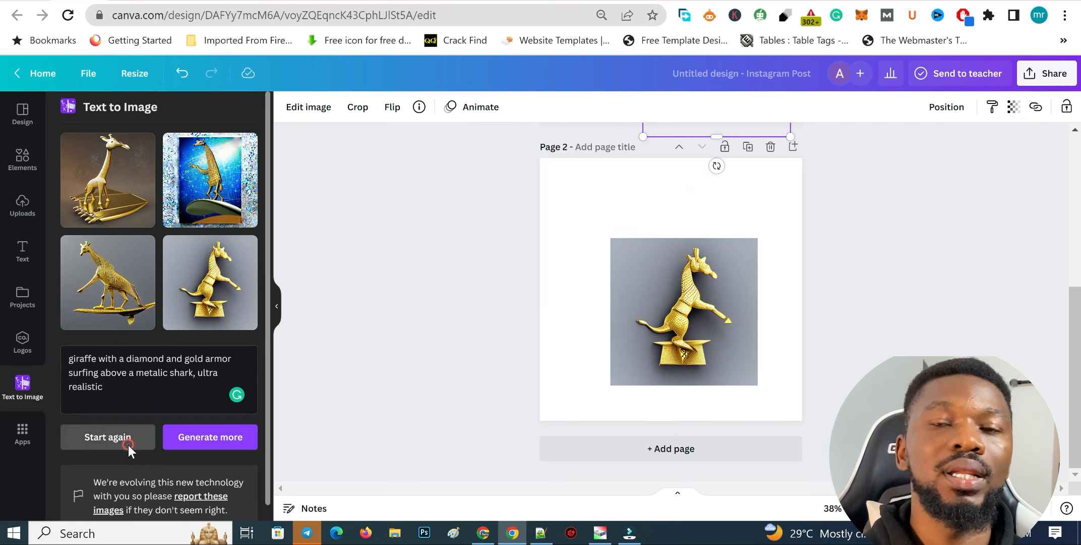
click(117, 180)
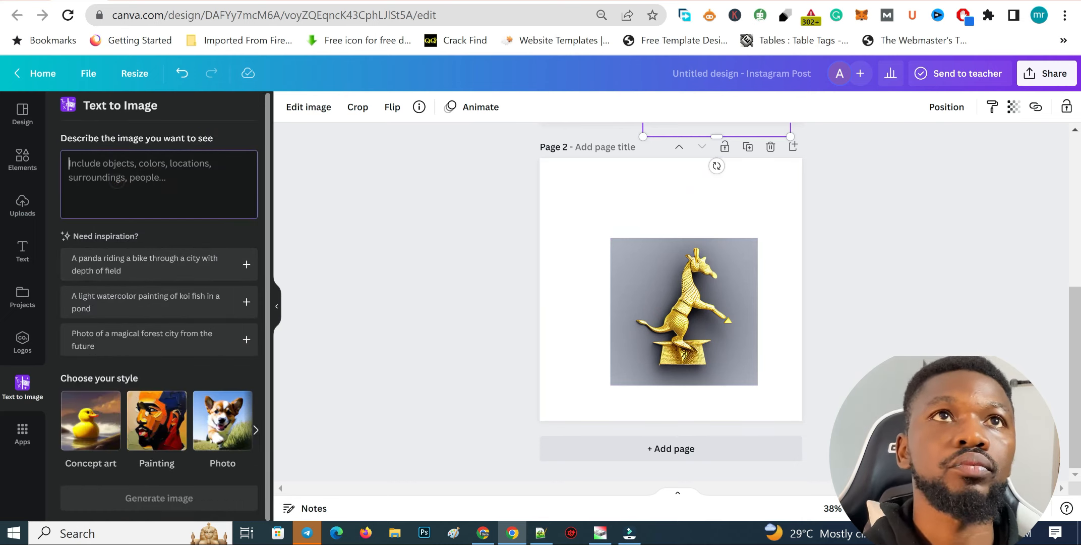
text(beautiful woman, avatar inspired, beautiful face,, photo realistic, highly detailed, forest background)
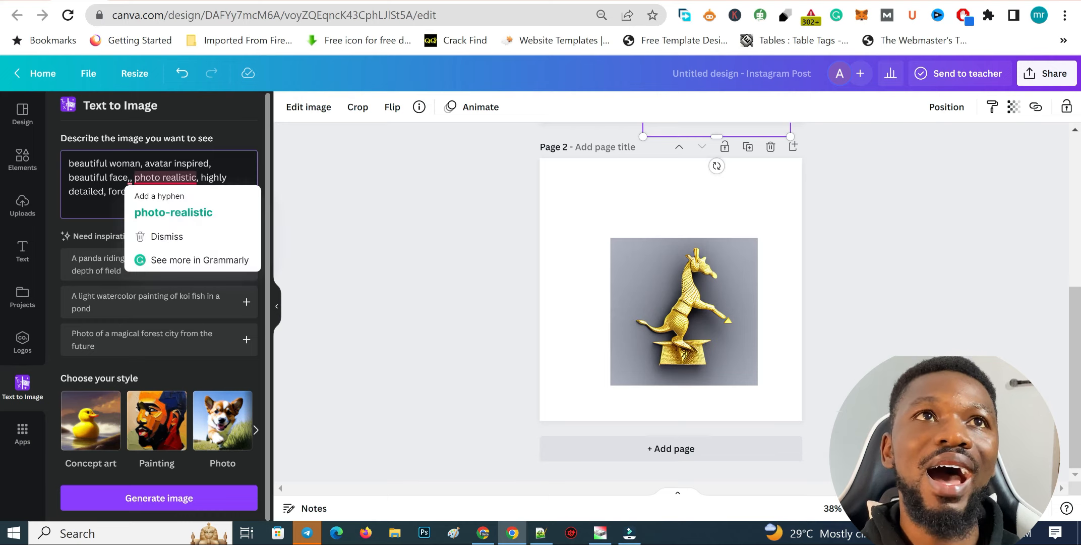
click(240, 175)
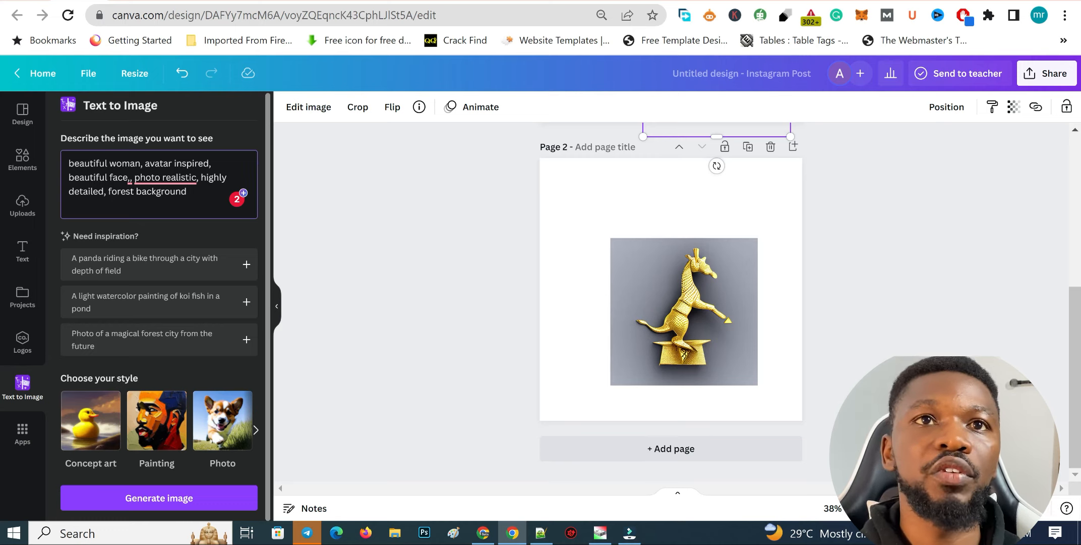
Choose the Photo style for the avatar-inspired woman prompt and generate the images
click(256, 430)
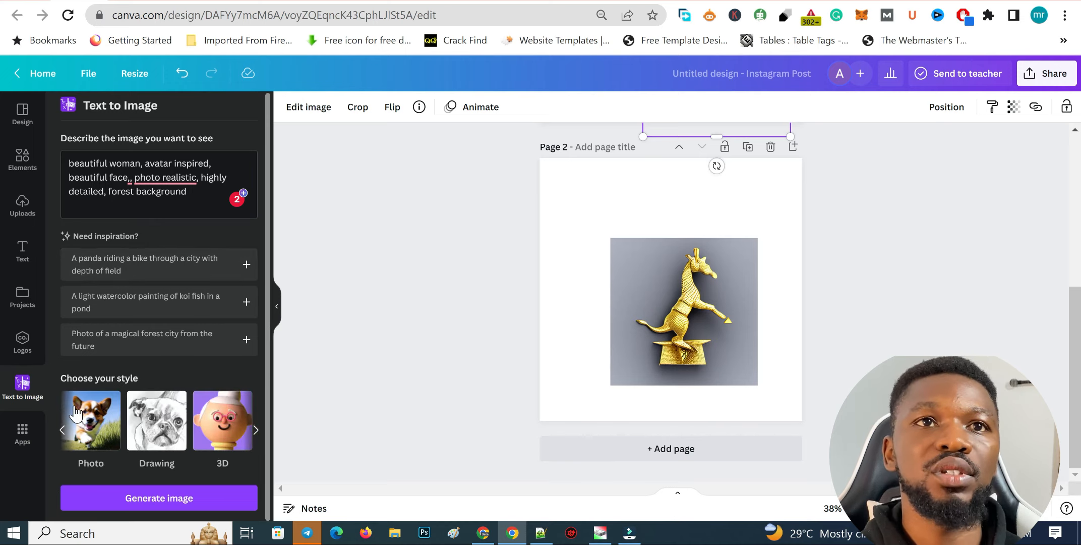
click(62, 430)
click(203, 431)
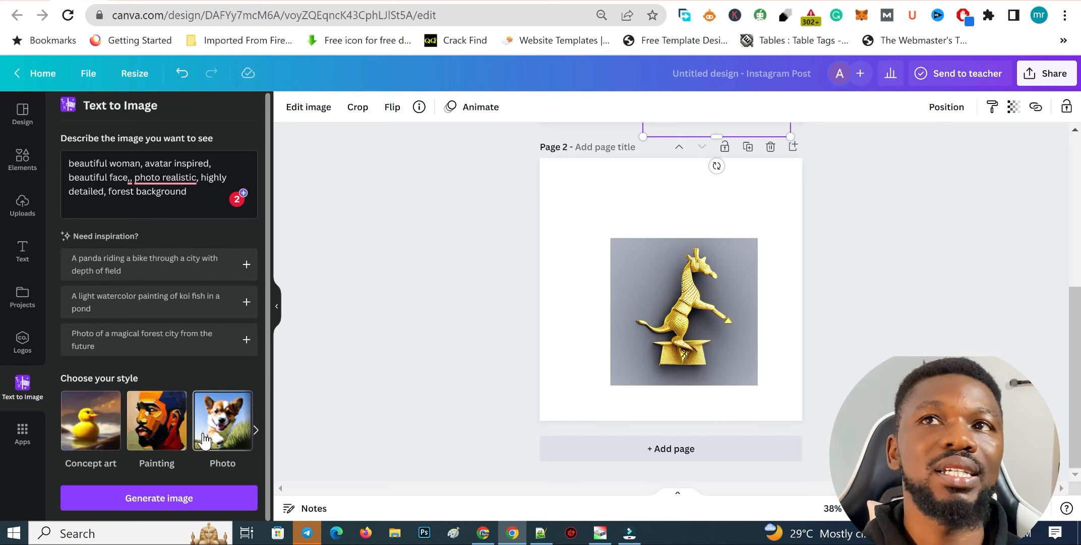
click(207, 500)
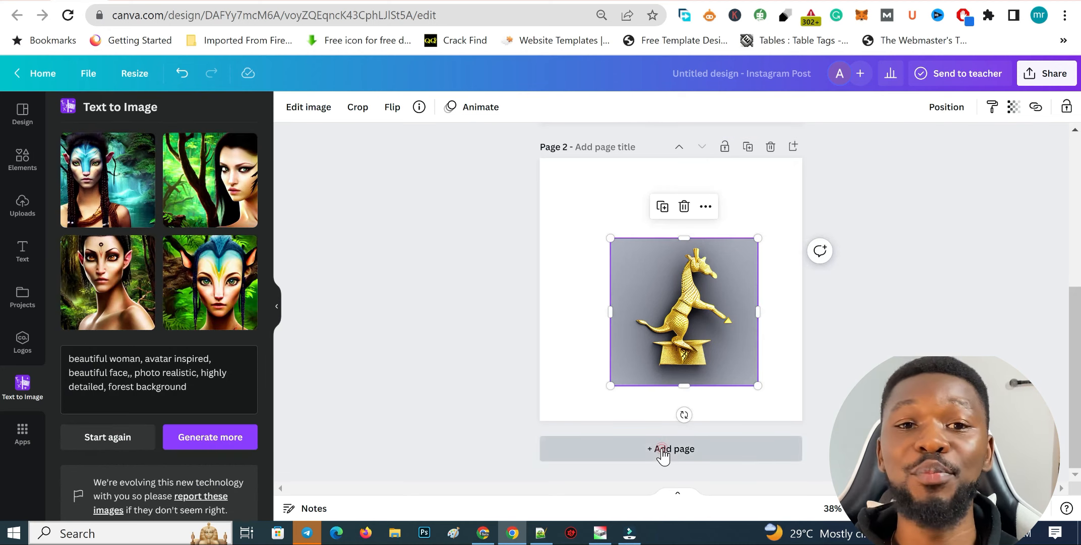
Add a third page and place the generated pointed-ear woman with the forehead mark in its upper-left corner
click(663, 452)
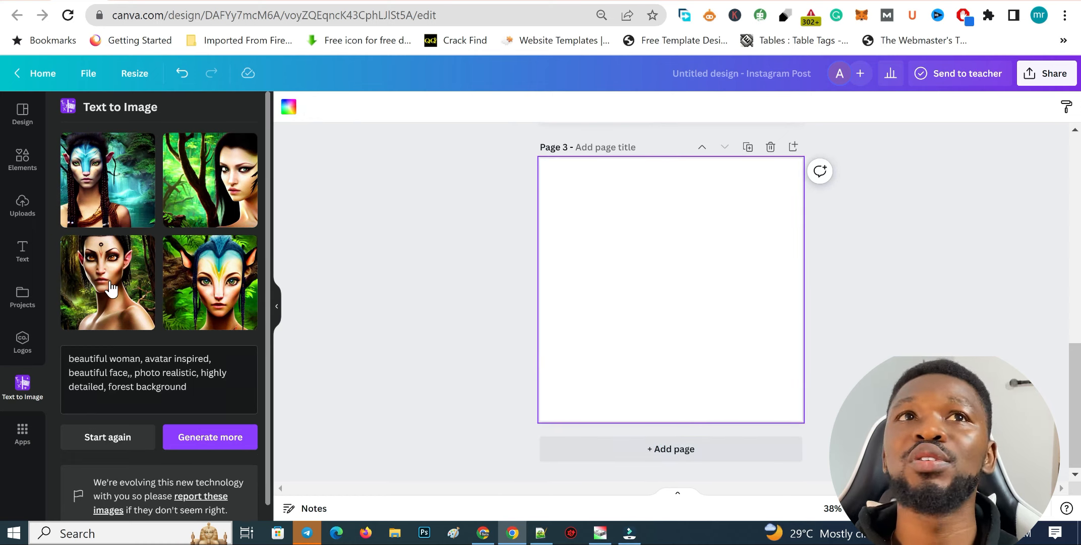
drag(110, 287, 615, 267)
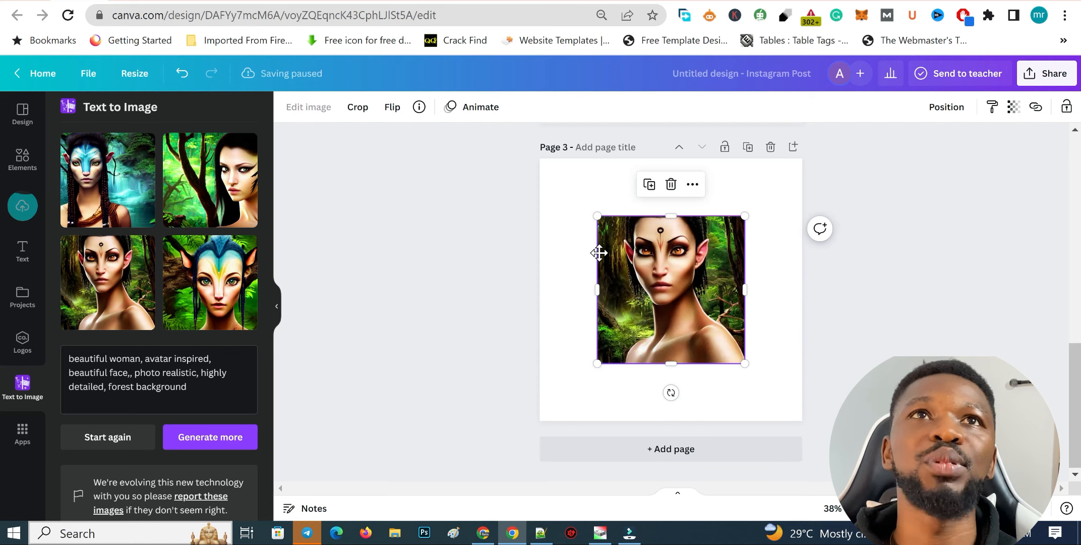
drag(598, 250, 586, 250)
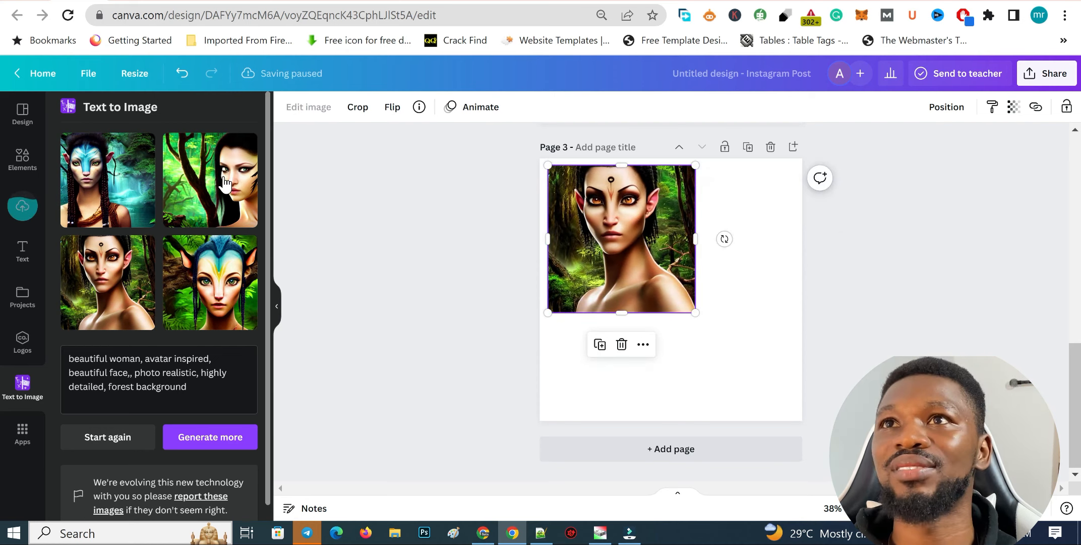
Add the pale dark-haired woman image to the third page and the blue-faced braided woman near the middle of a new fourth page
drag(225, 184, 703, 353)
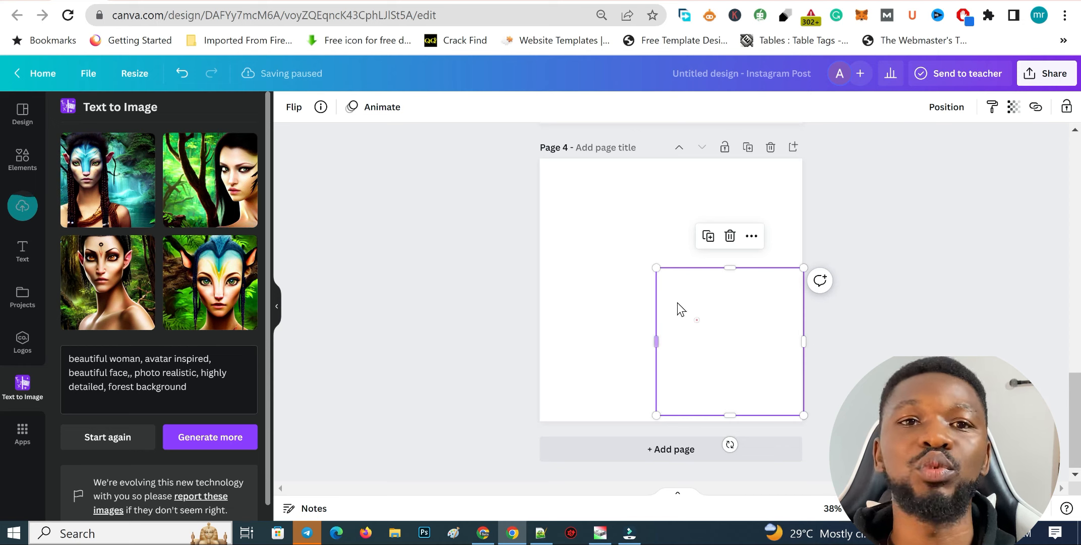
drag(677, 302, 636, 293)
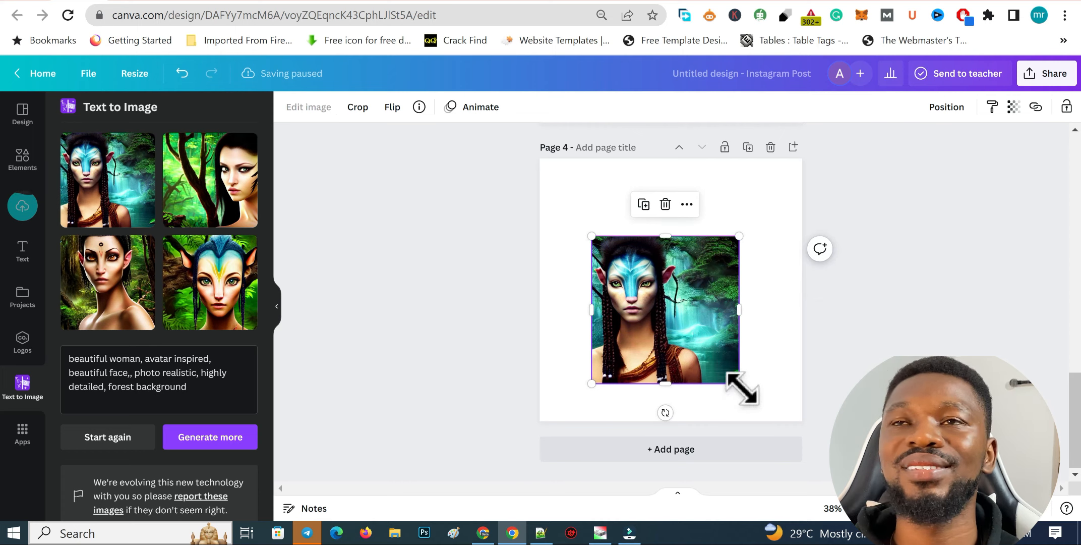
Enlarge the blue-faced woman to nearly fill page 4, and move the dark-haired woman to the lower-right corner of page 3
drag(739, 385, 772, 420)
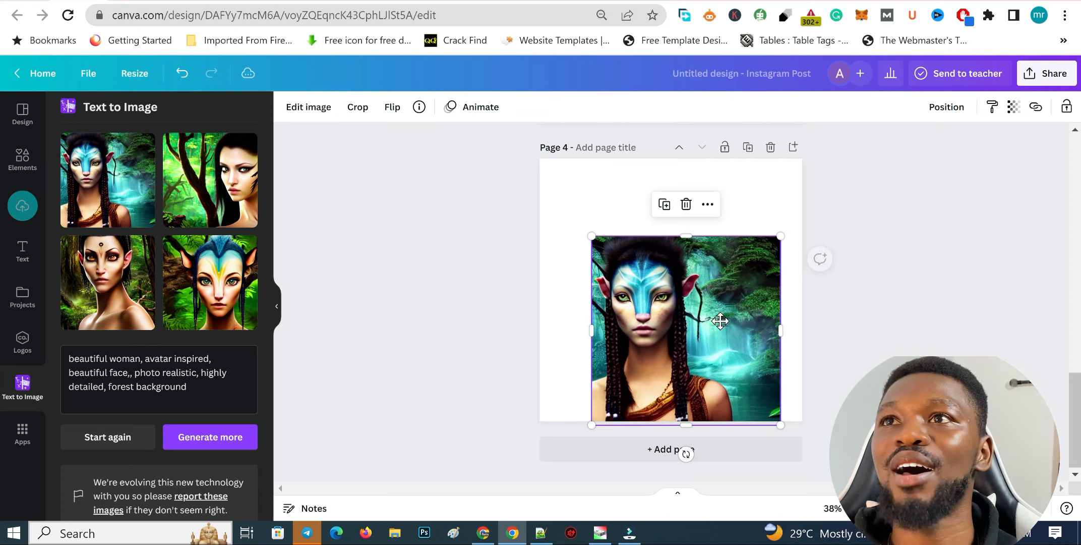
drag(741, 369, 695, 303)
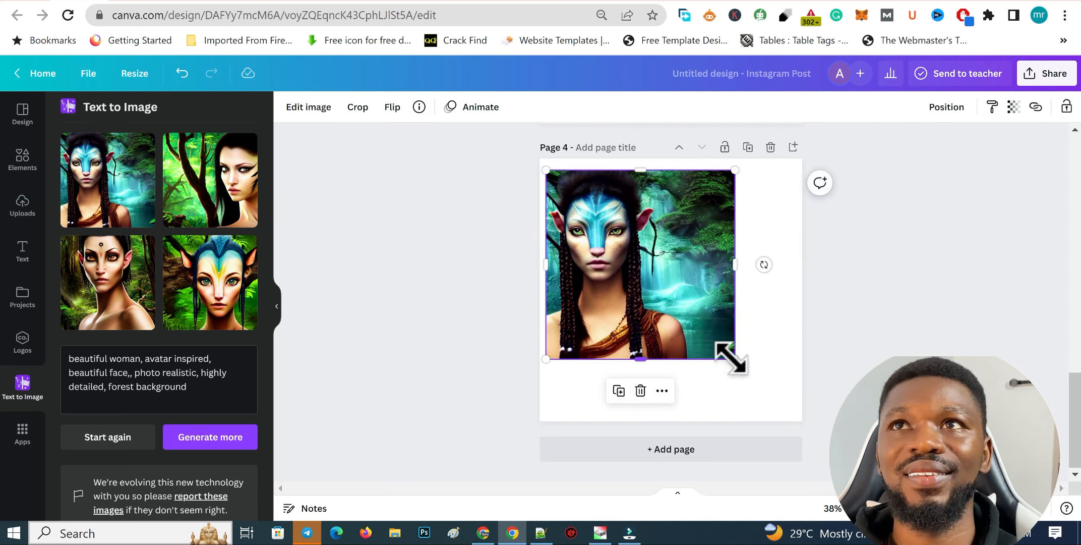
drag(732, 358, 775, 399)
scroll(612, 208, up, 5)
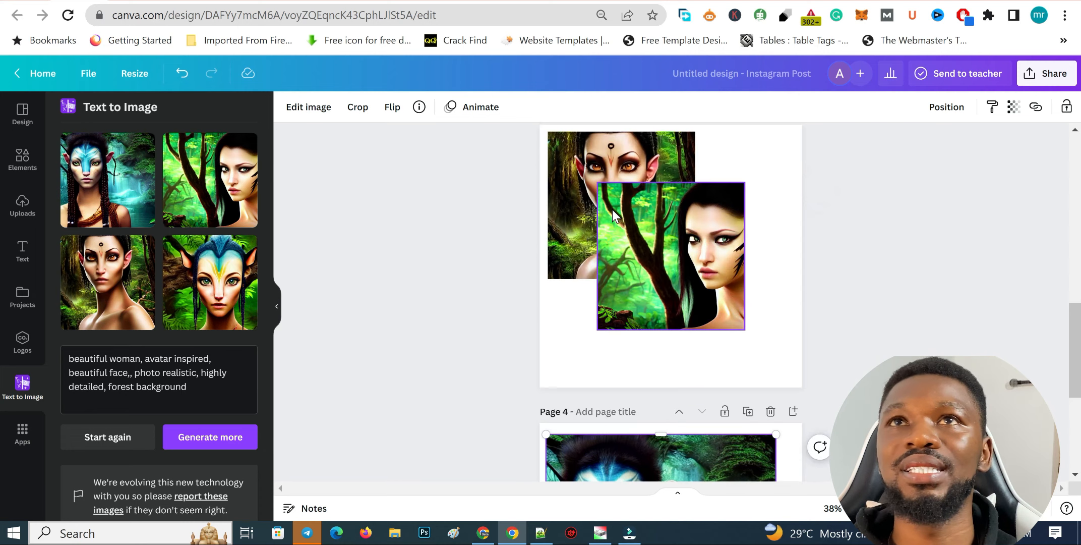
drag(647, 258, 682, 317)
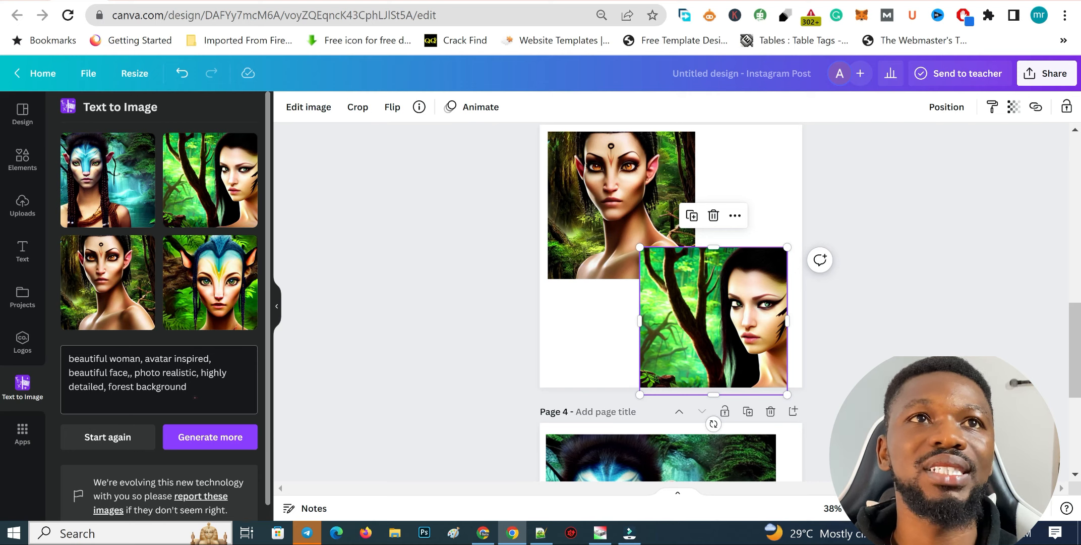
Start again and generate Photo-style images from the prompt "car, yellow, road, school and office men and women"
click(117, 437)
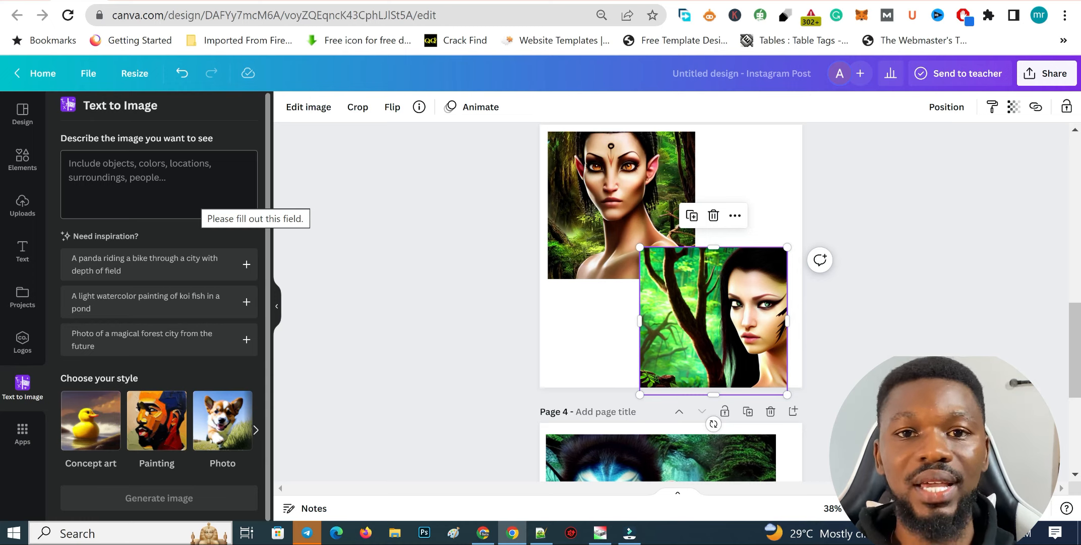
text(car, yellow, road, school and office men and women)
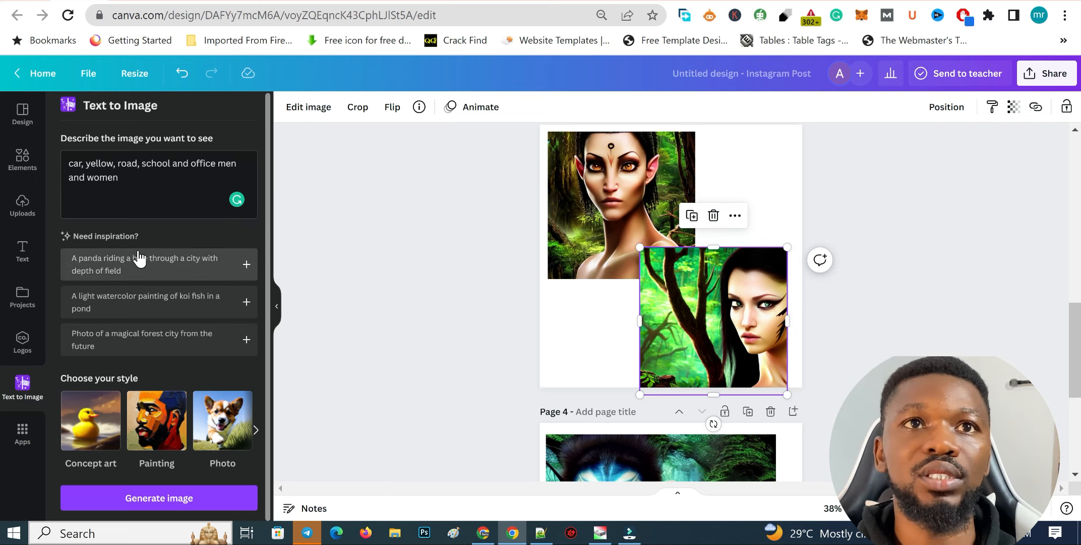
click(216, 434)
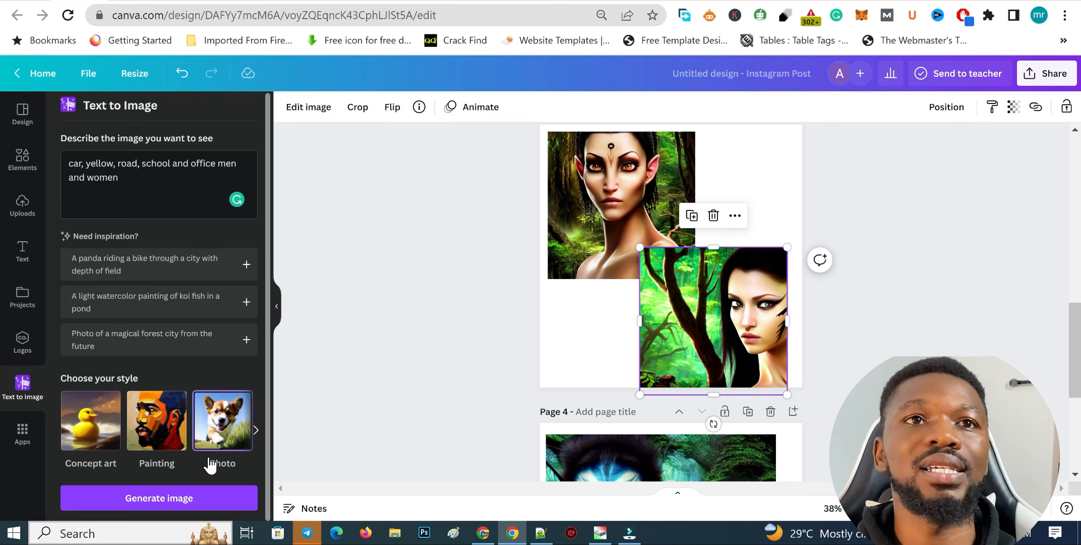
click(194, 498)
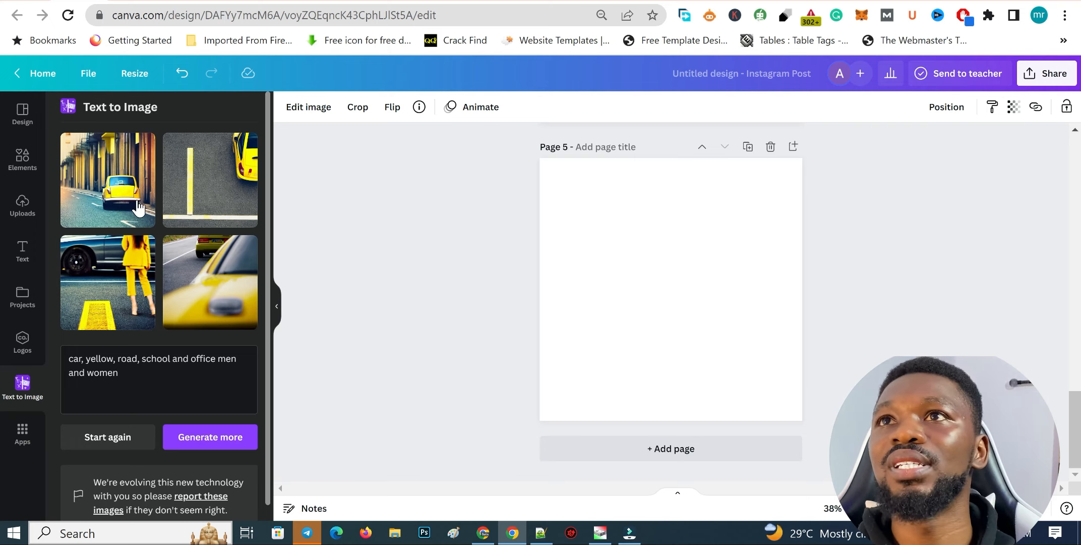
Place the generated image of the yellow car on a street on page 5 and enlarge it to fill the page
drag(137, 208, 618, 236)
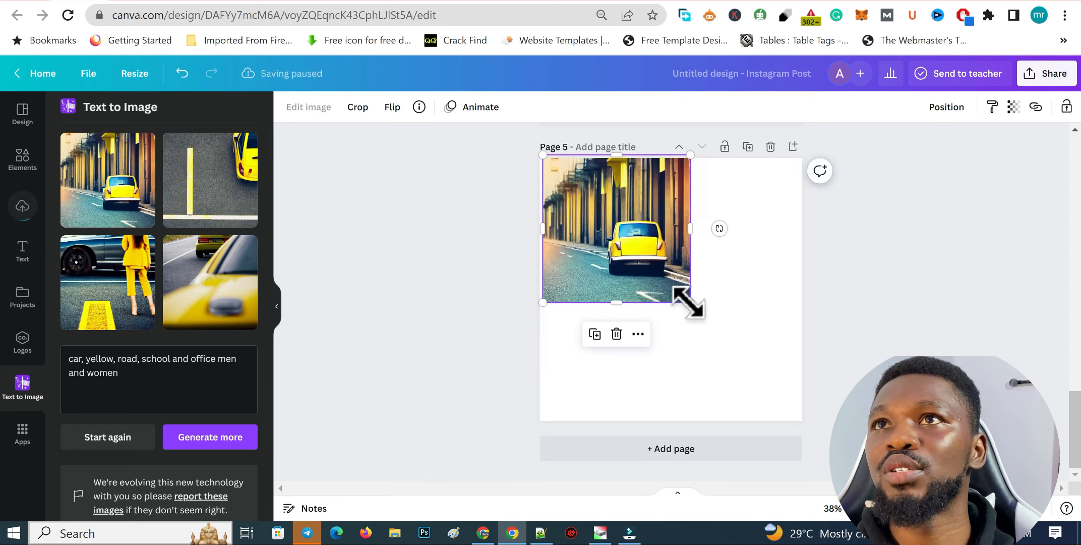
drag(689, 302, 772, 449)
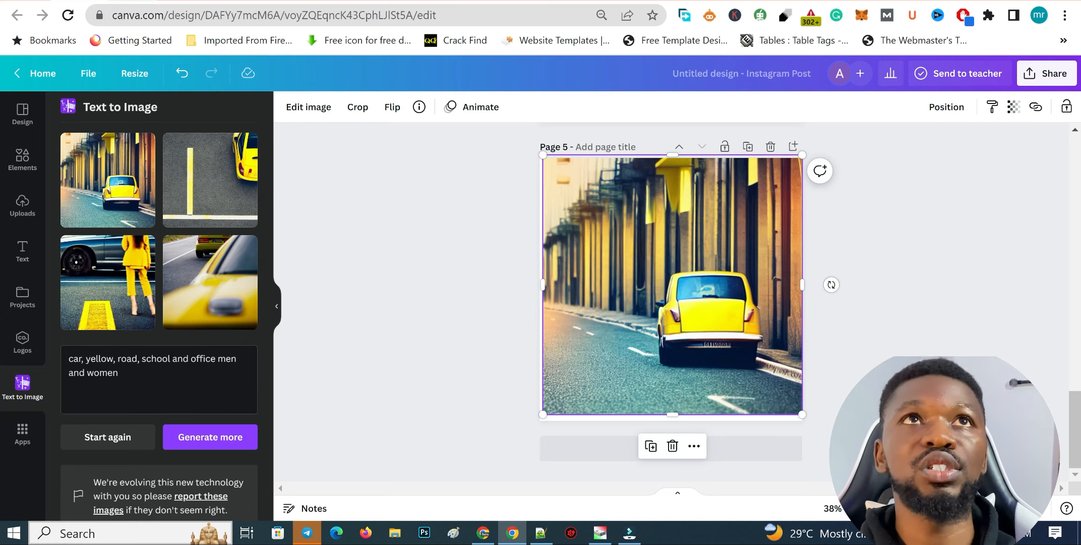
Switch to Midjourney's newbies-140 channel in Discord and enter the /imagine prompt "beautiful woman, avatar inspired, beautiful face,, photo realistic, highly detailed, forest background"
key(ctrl+Tab)
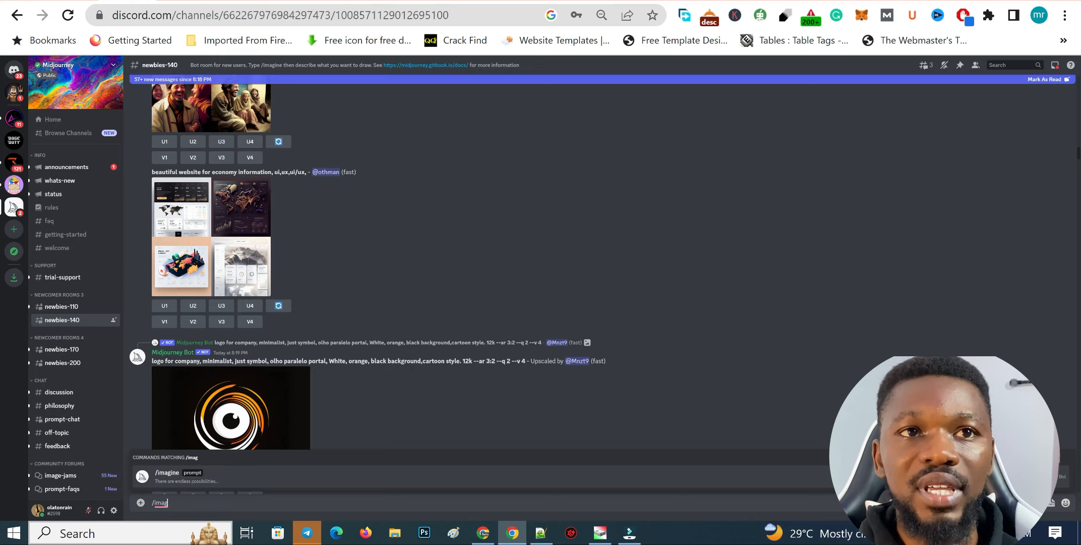
mouse_move(160, 503)
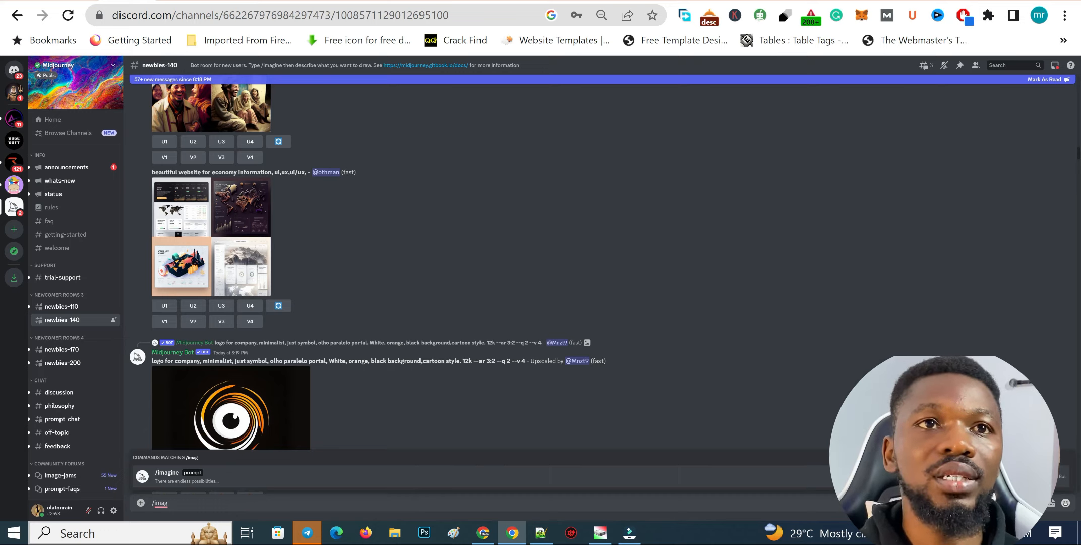
click(214, 479)
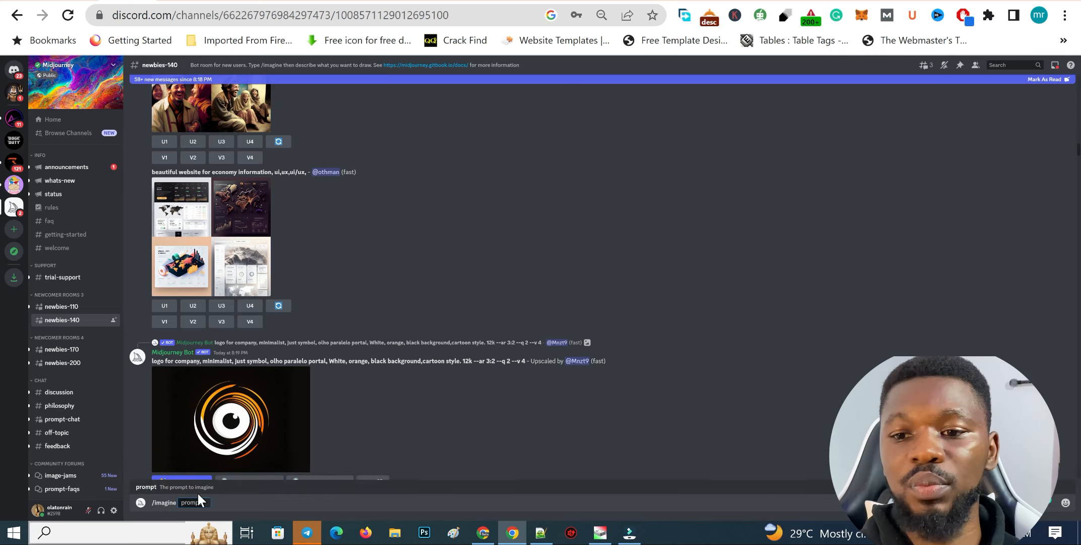
mouse_move(300, 530)
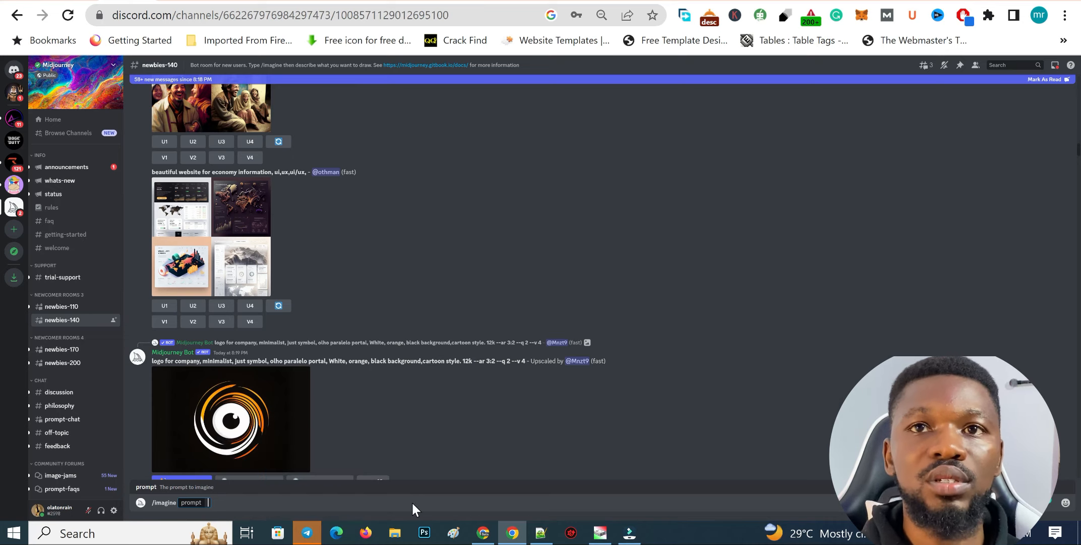
text(beautiful woman, avatar inspired, beautiful face,, photo realistic, highly detailed, forest background)
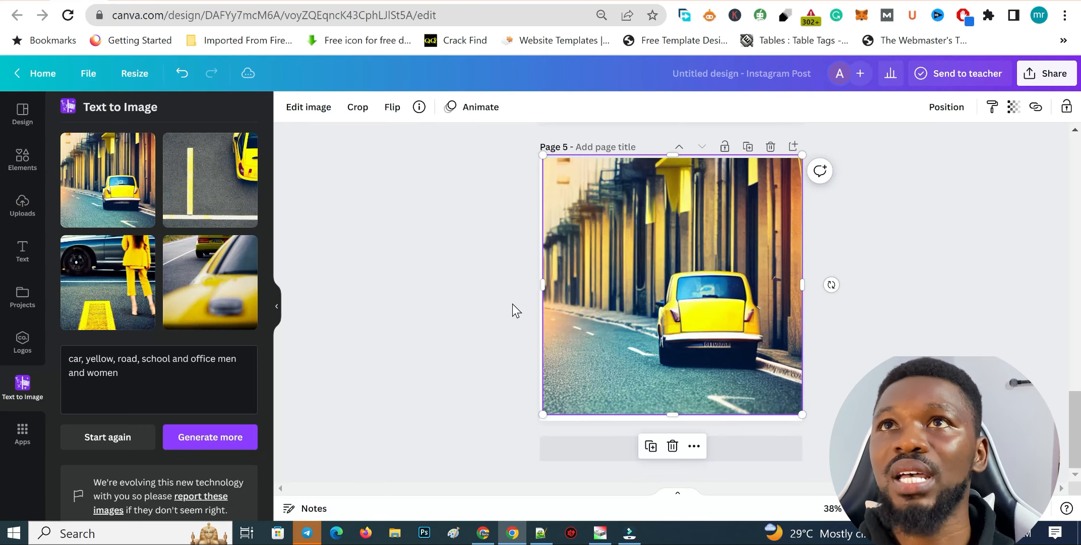
scroll(512, 303, down, 5)
scroll(512, 303, down, 5)
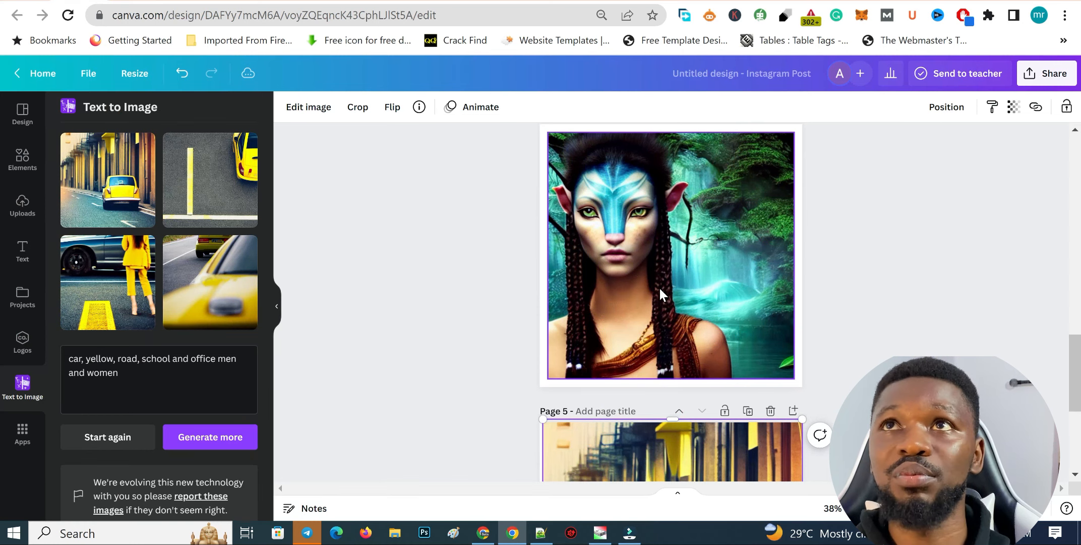
scroll(660, 288, up, 5)
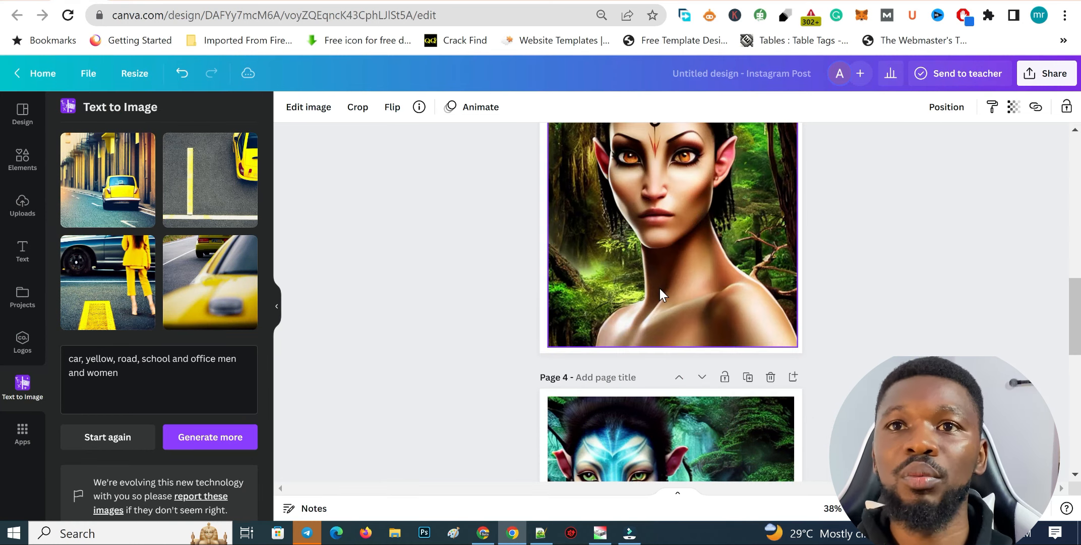
scroll(661, 294, up, 5)
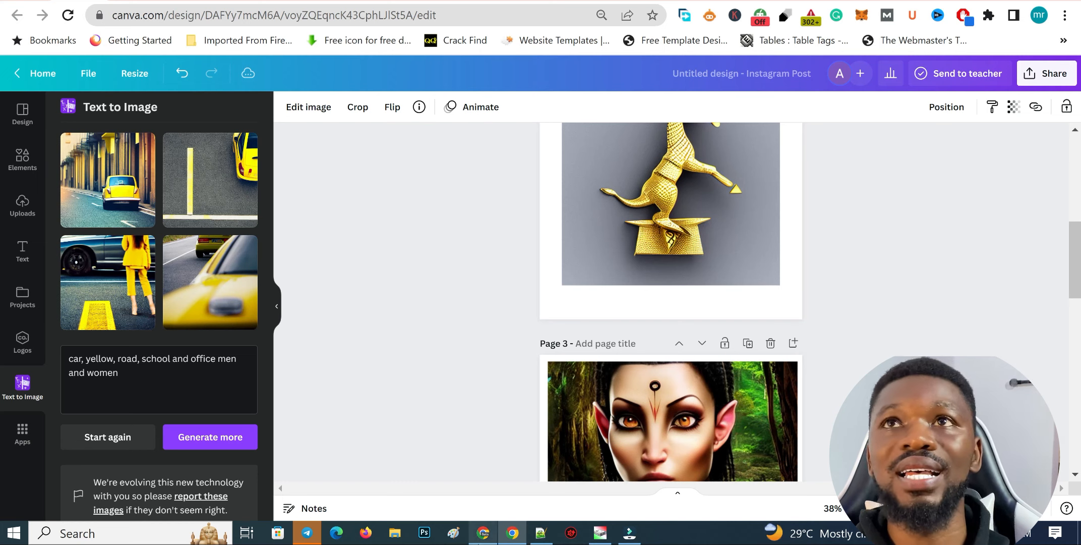